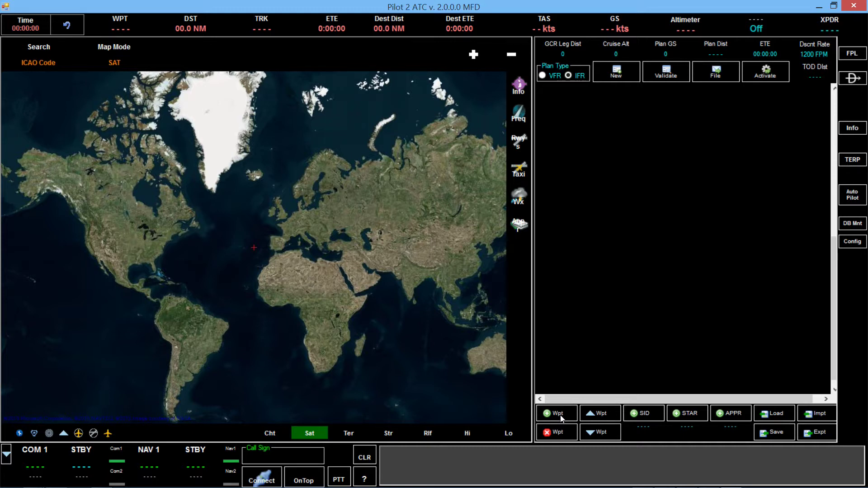
# - Add KLAX and KSFO as the plan's waypoints, giving a 293.1 NM route
pyautogui.click(561, 416)
pyautogui.write('k')
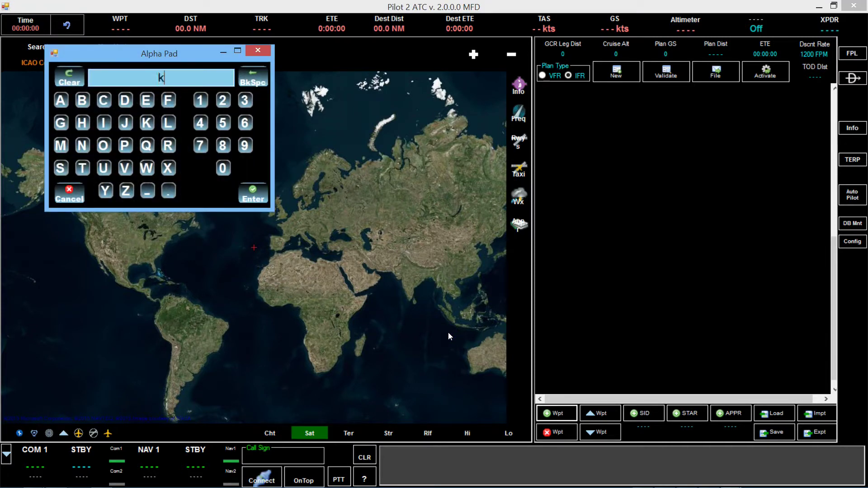
pyautogui.write('lax')
pyautogui.press('Return')
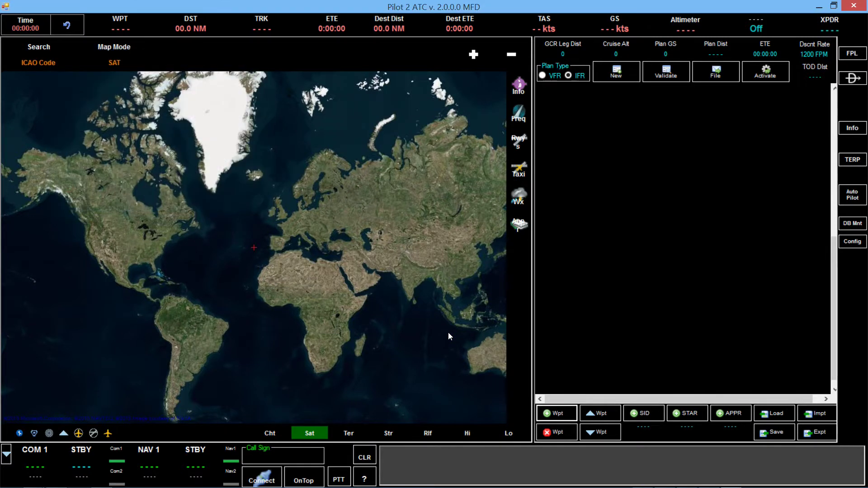
pyautogui.click(448, 333)
pyautogui.write('ksfo')
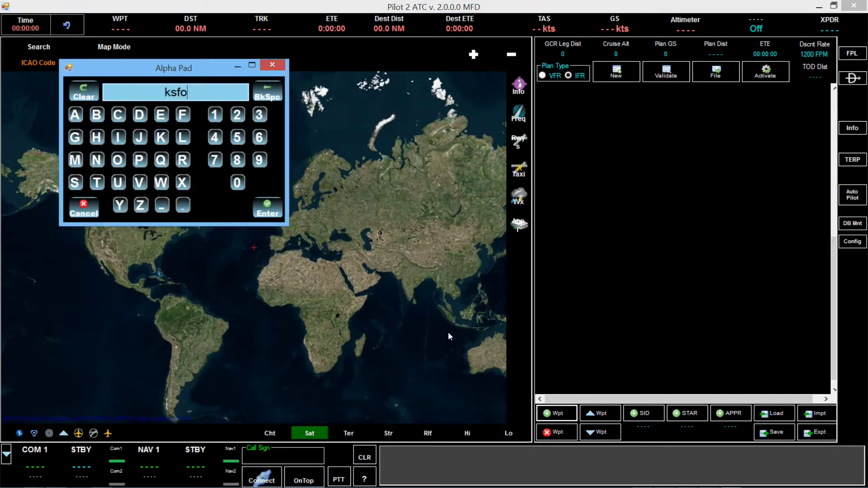
pyautogui.press('Return')
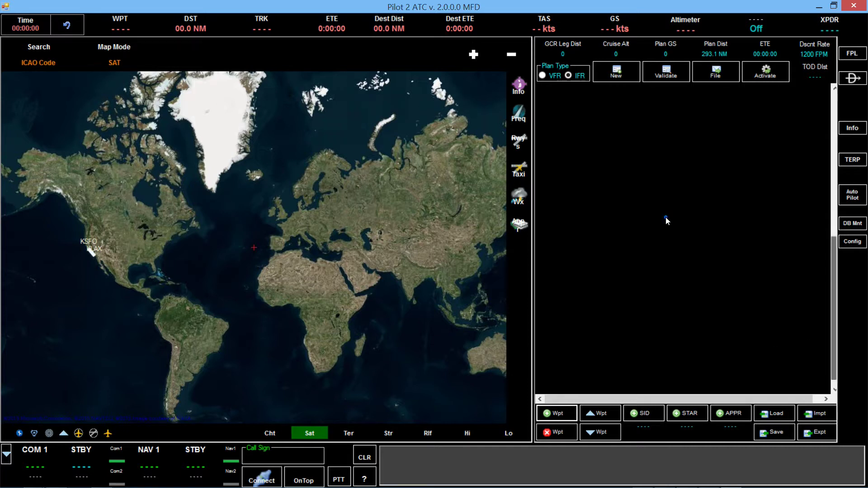
pyautogui.scroll(5, 666, 217)
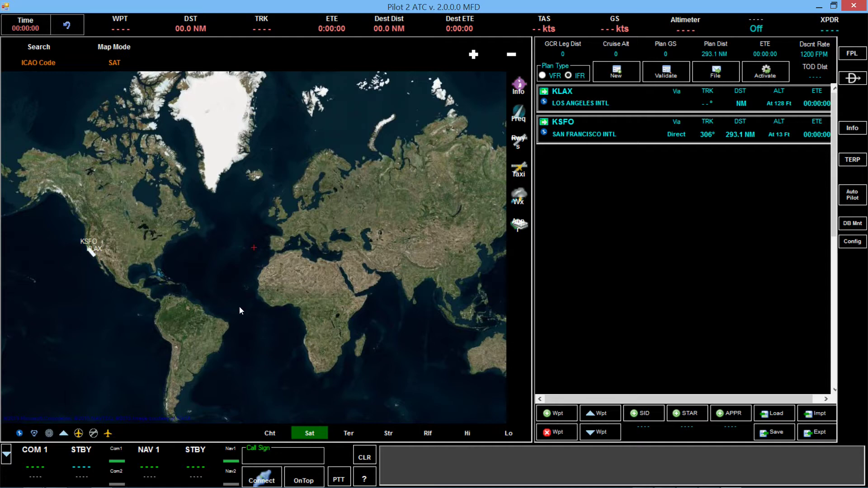
# - Zoom the map onto California to view the KLAX–KSFO route on the IFR-Hi chart
pyautogui.doubleClick(97, 253)
pyautogui.scroll(4, 254, 248)
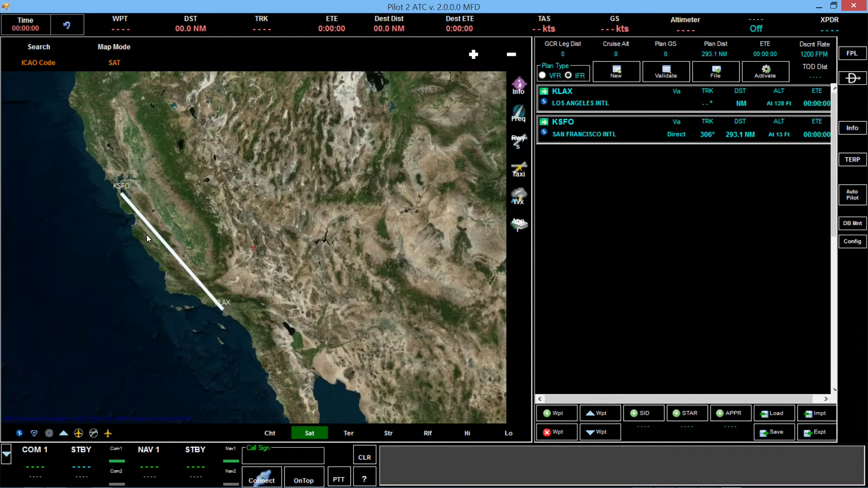
pyautogui.scroll(1, 145, 238)
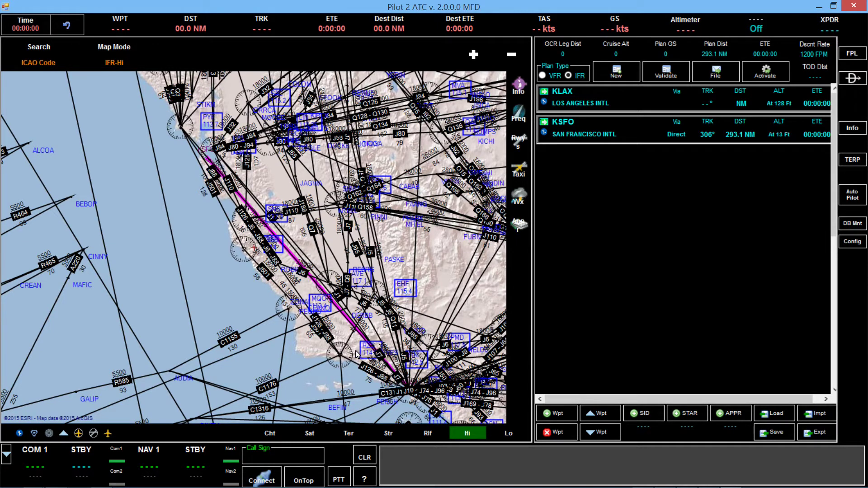
pyautogui.scroll(2, 356, 354)
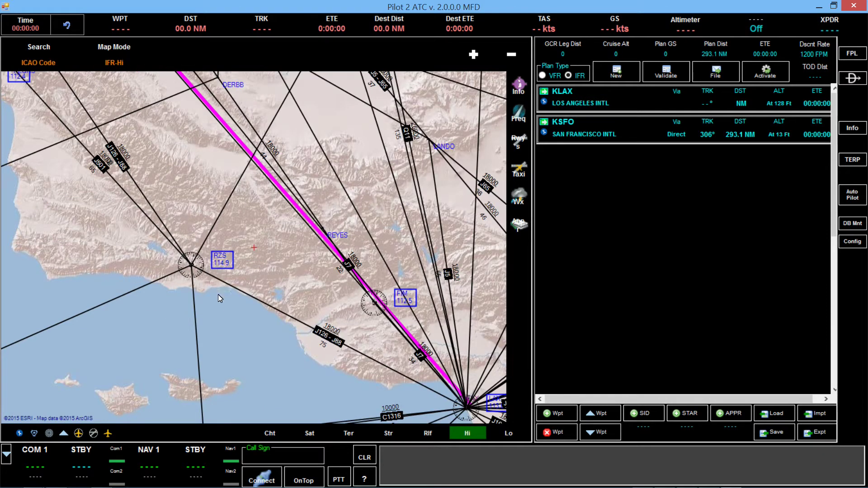
pyautogui.scroll(-1, 218, 294)
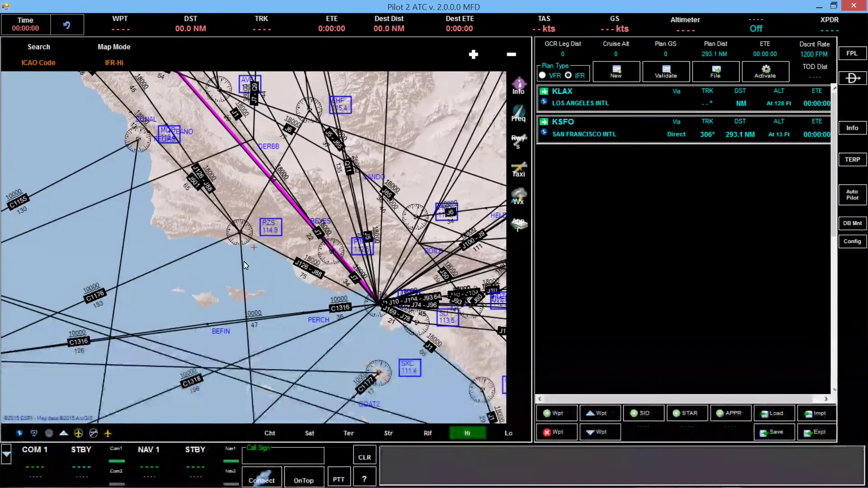
# - Load the FIXIT2 departure from runway 25R with the RZS transition
pyautogui.click(651, 417)
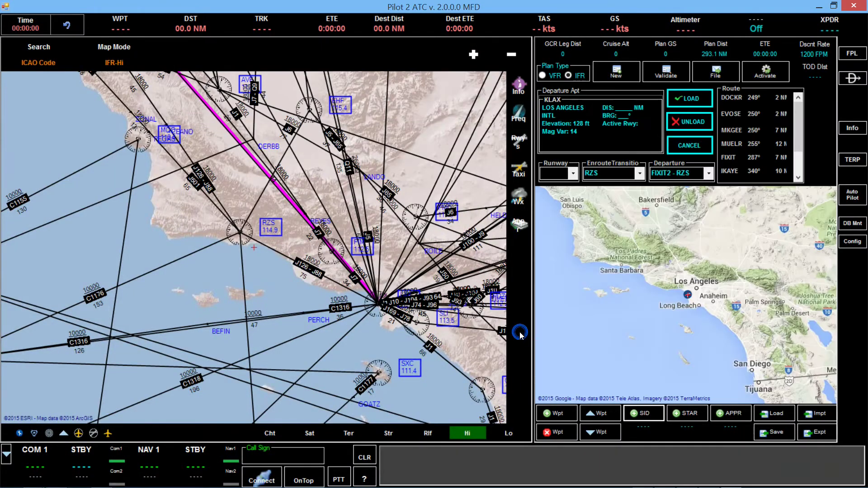
pyautogui.click(573, 175)
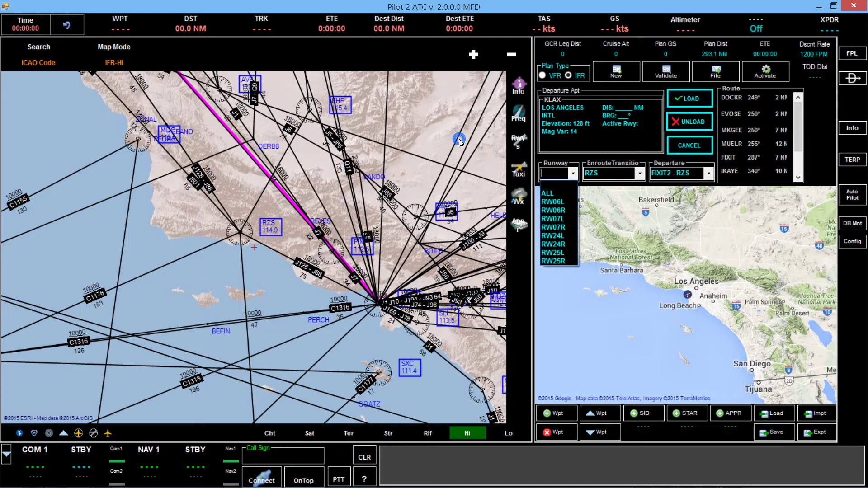
pyautogui.click(562, 261)
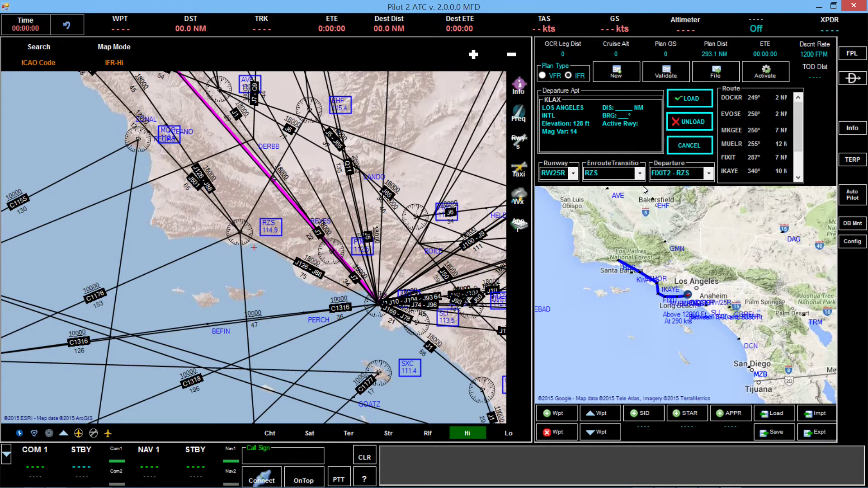
pyautogui.click(690, 102)
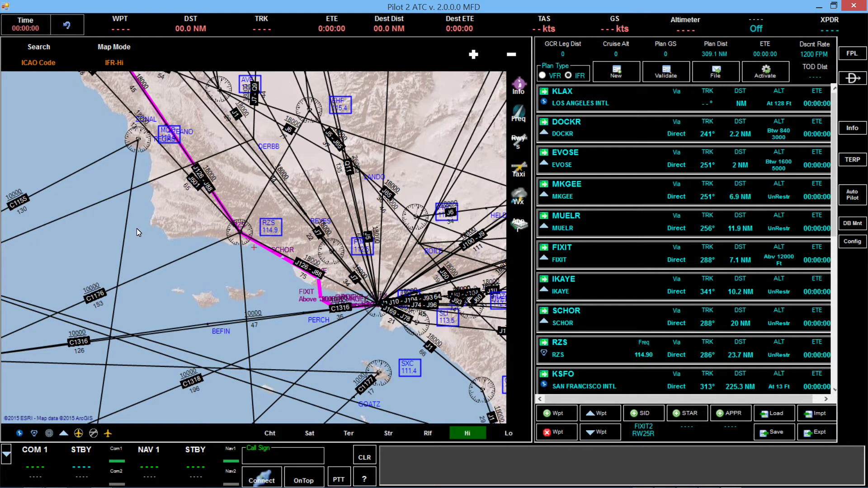
pyautogui.moveTo(192, 259); pyautogui.dragTo(332, 357)
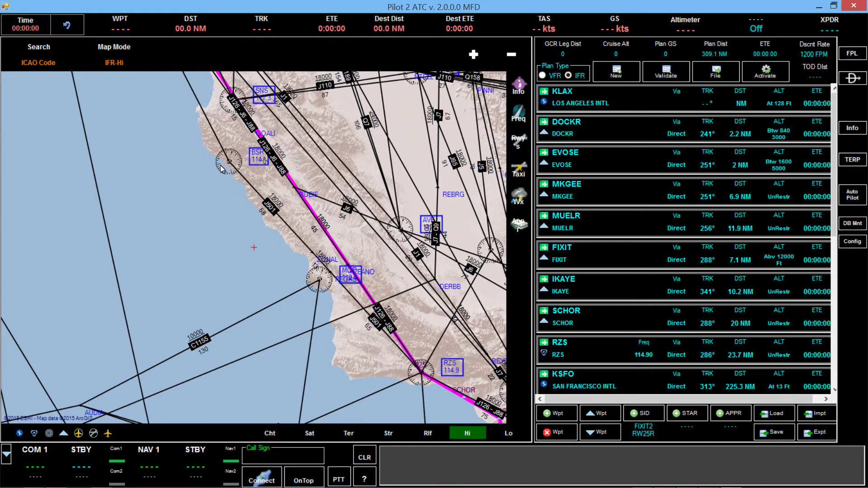
# - Insert airway J501 from RZS to BSR into the flight plan
pyautogui.click(544, 354)
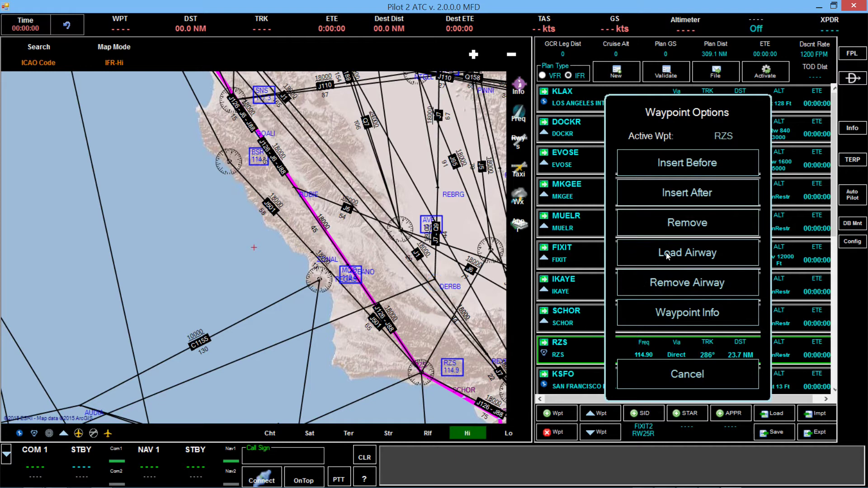
pyautogui.click(674, 256)
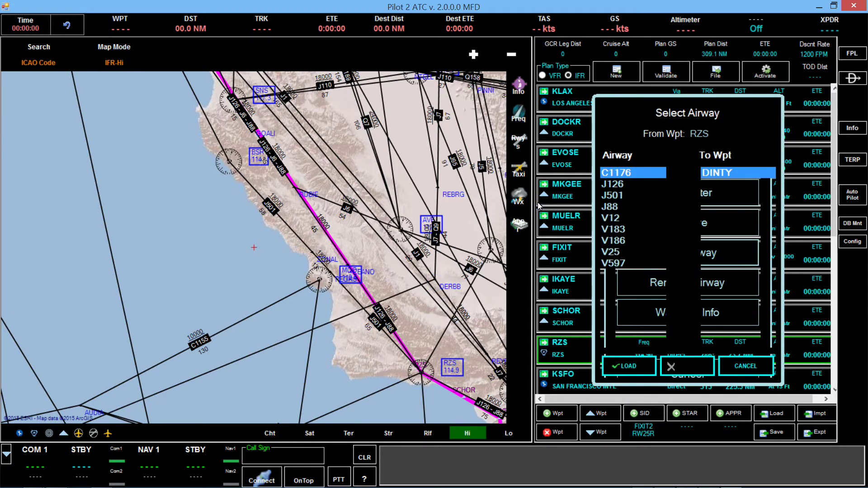
pyautogui.click(619, 198)
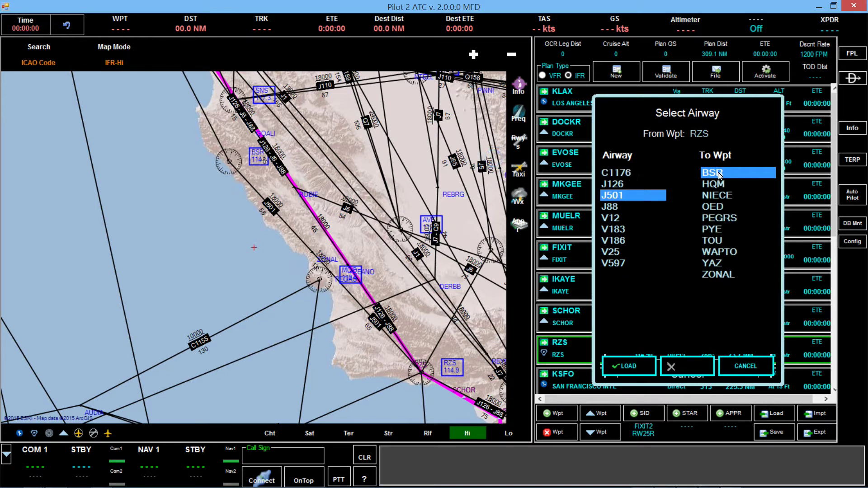
pyautogui.click(640, 369)
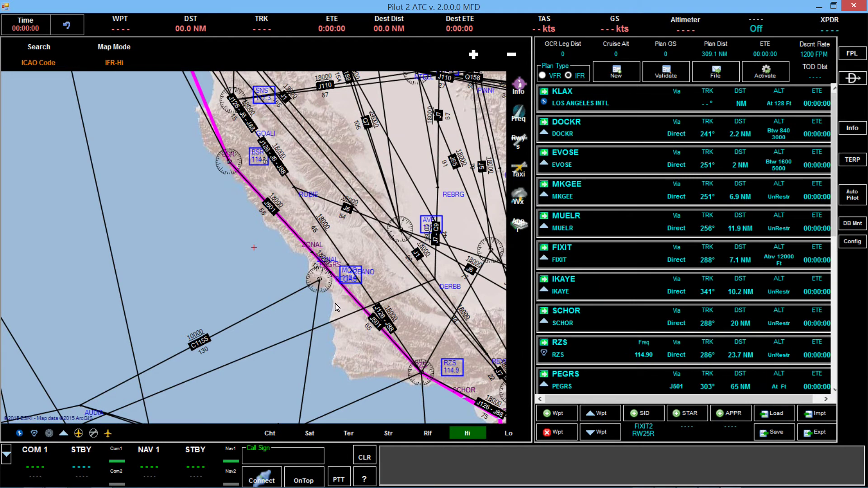
pyautogui.moveTo(198, 221); pyautogui.dragTo(264, 337)
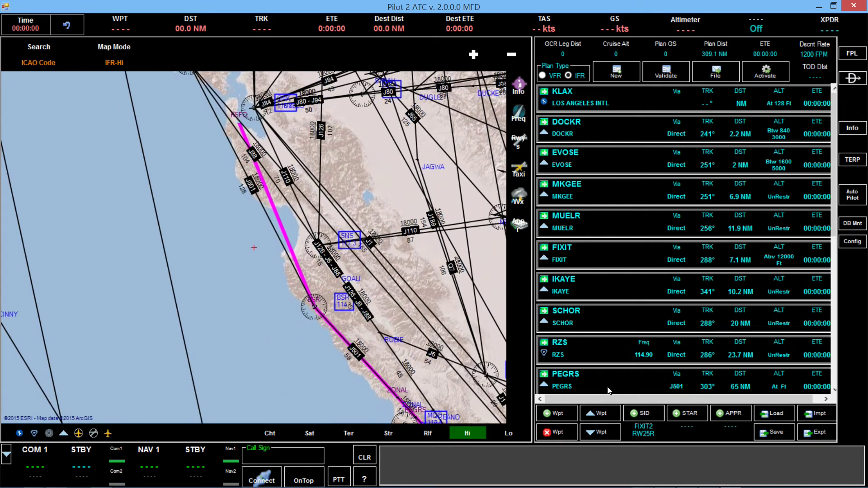
# - Load the BSR2 arrival to KSFO runway 28L via the BSR transition
pyautogui.click(694, 416)
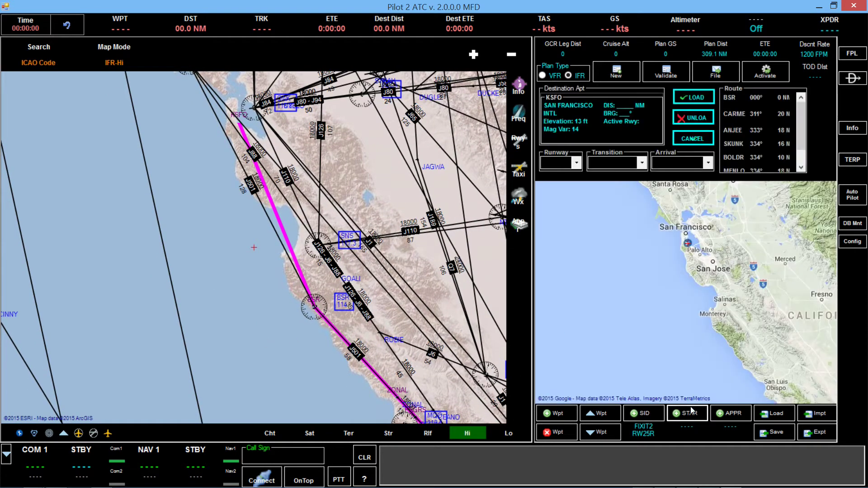
pyautogui.click(574, 164)
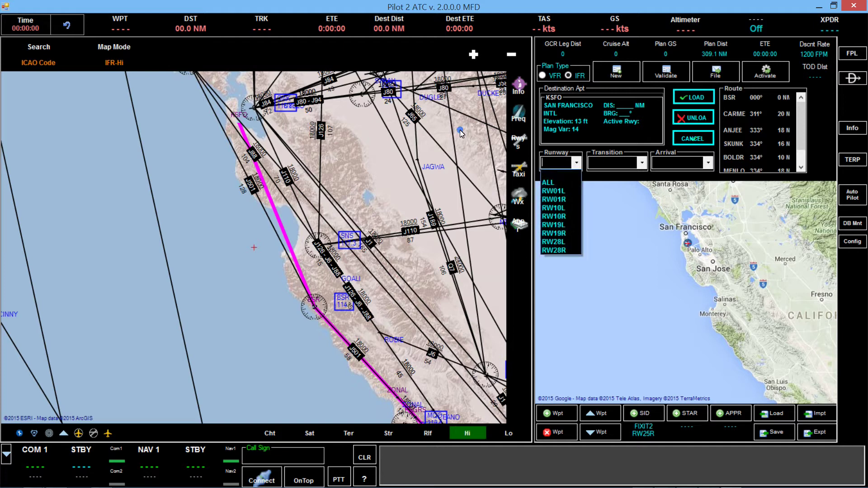
pyautogui.click(556, 242)
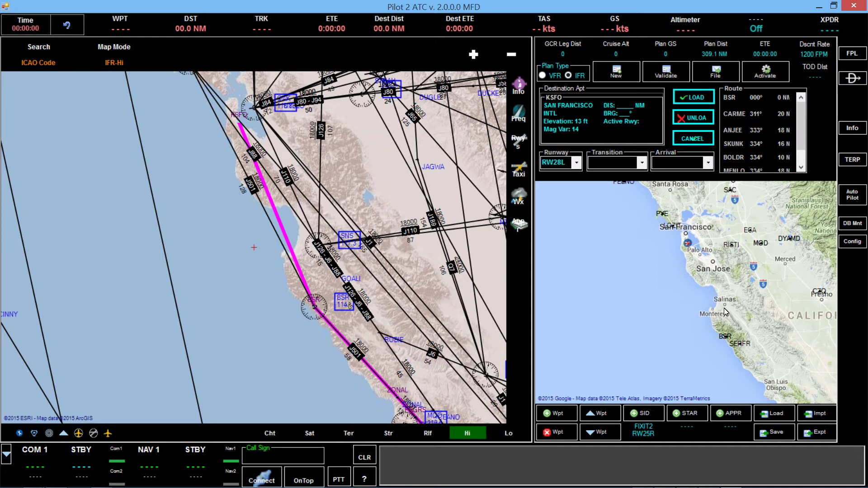
pyautogui.click(642, 163)
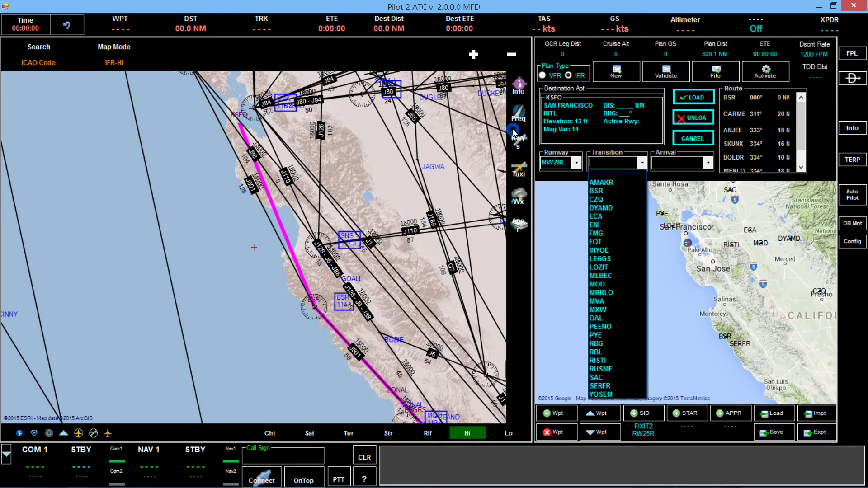
pyautogui.click(514, 133)
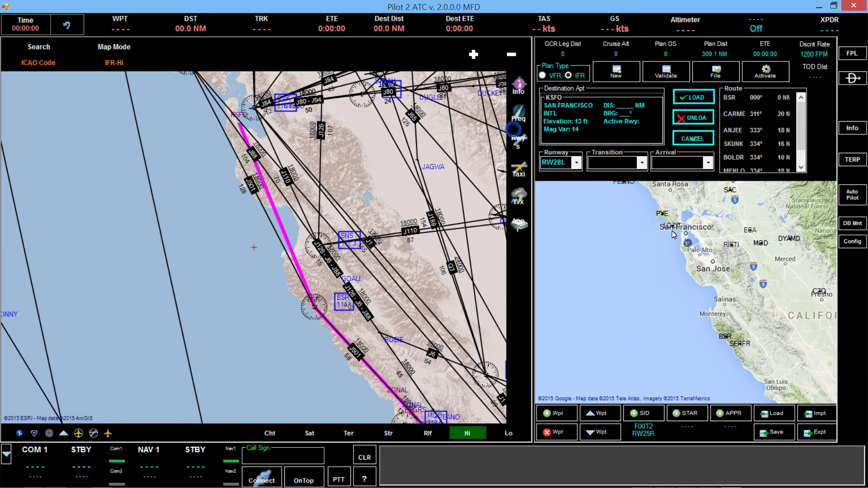
pyautogui.click(727, 340)
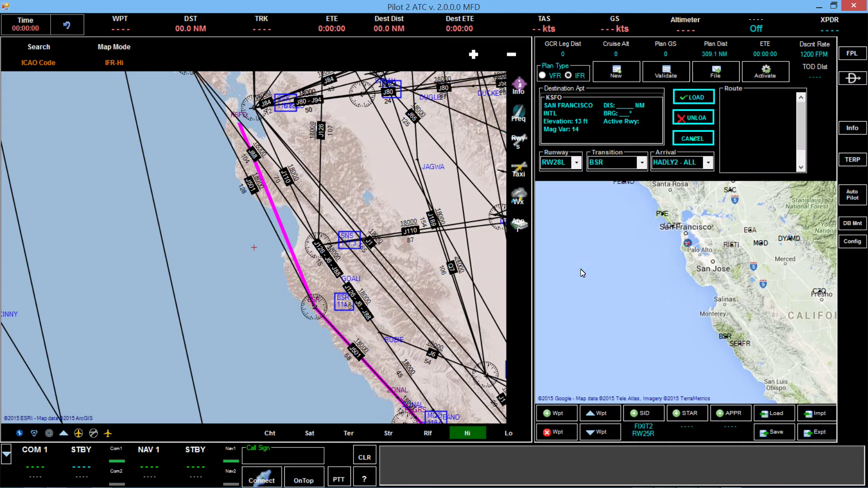
pyautogui.click(709, 163)
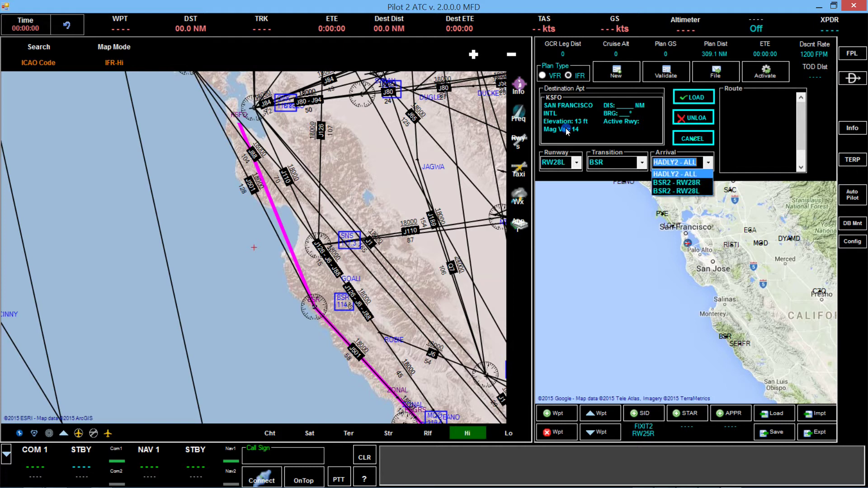
pyautogui.click(699, 193)
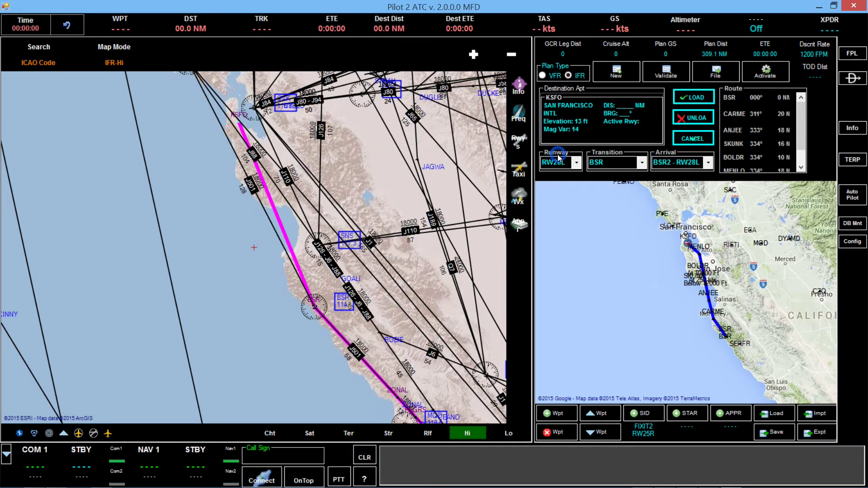
pyautogui.click(691, 99)
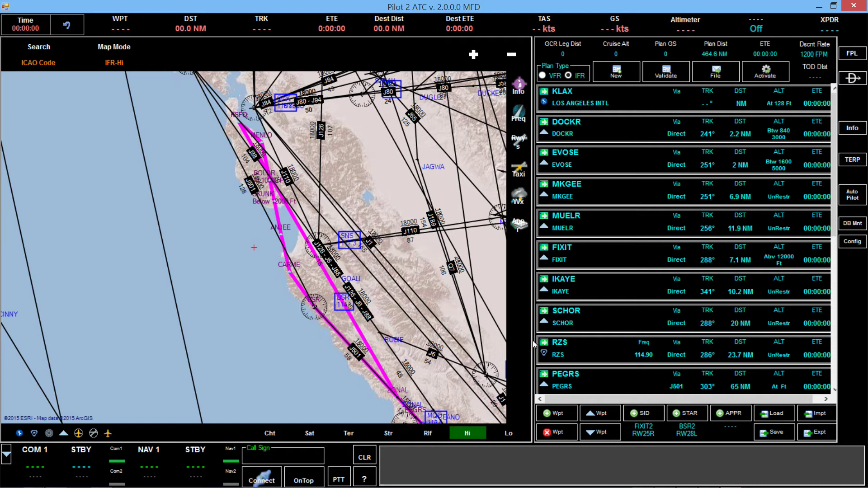
# - Delete the ZONAL waypoint from the end of the flight plan list
pyautogui.moveTo(835, 245); pyautogui.dragTo(834, 376)
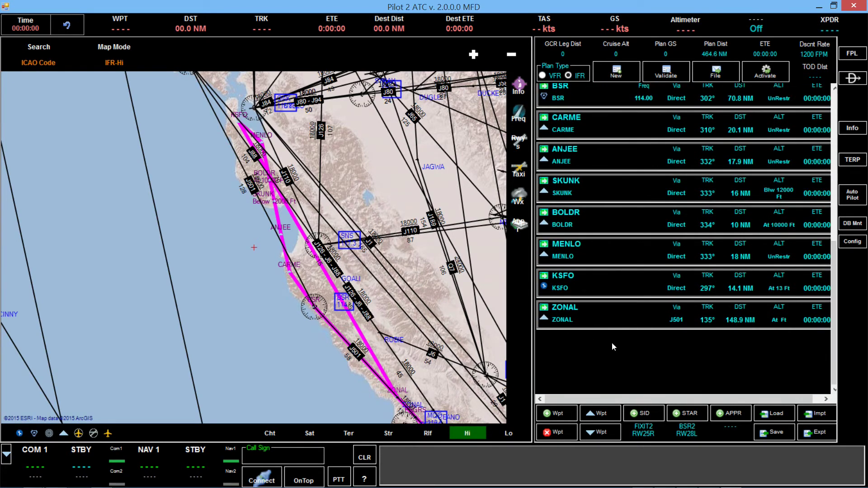
pyautogui.click(570, 327)
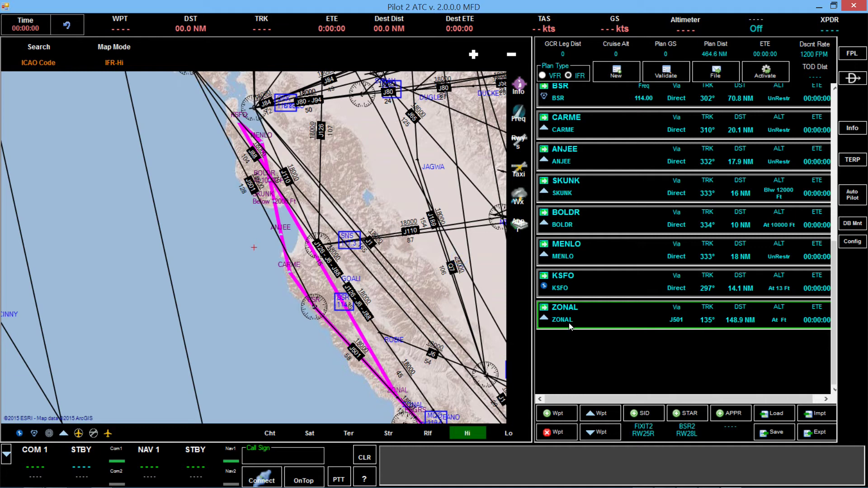
pyautogui.click(558, 432)
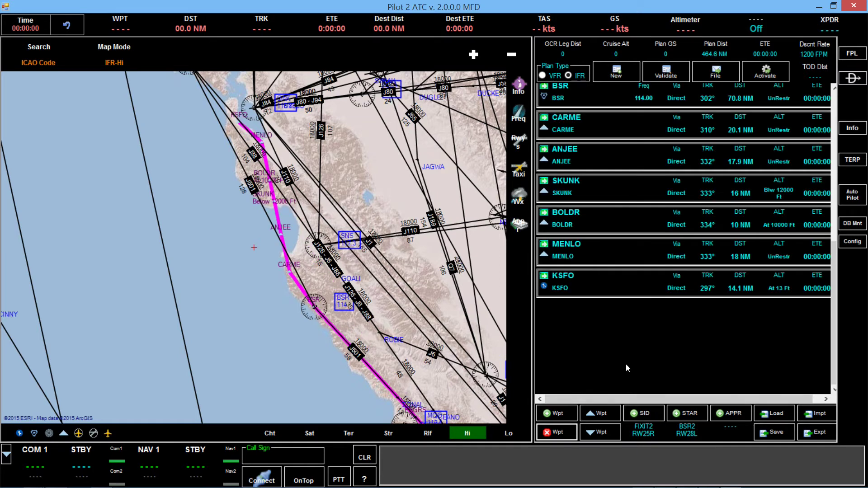
# - Load the ILS-RW28L approach into KSFO using the MENLO transition
pyautogui.click(732, 414)
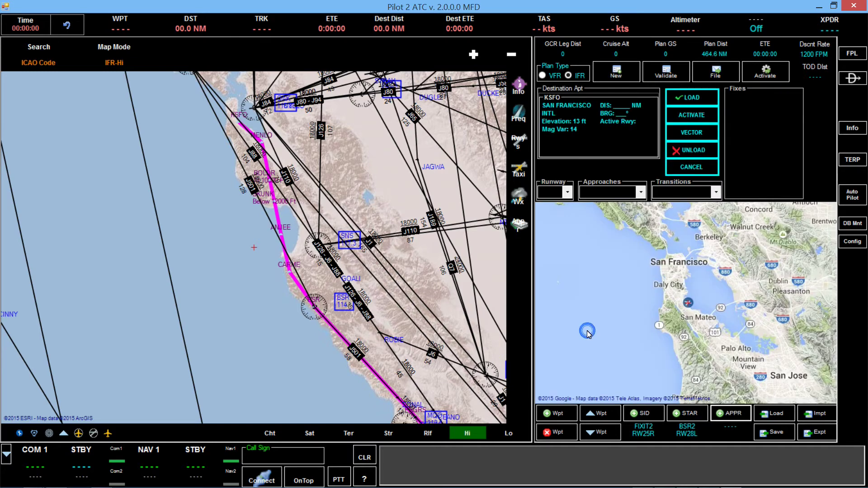
pyautogui.click(568, 193)
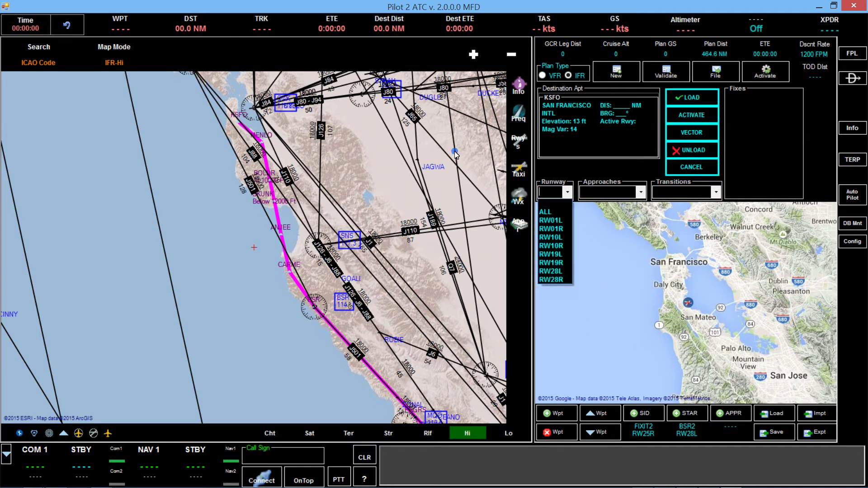
pyautogui.click(564, 271)
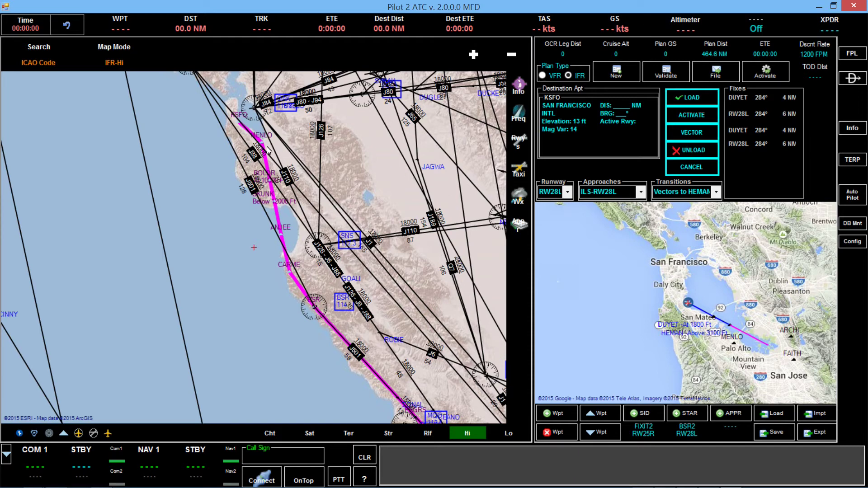
pyautogui.click(733, 345)
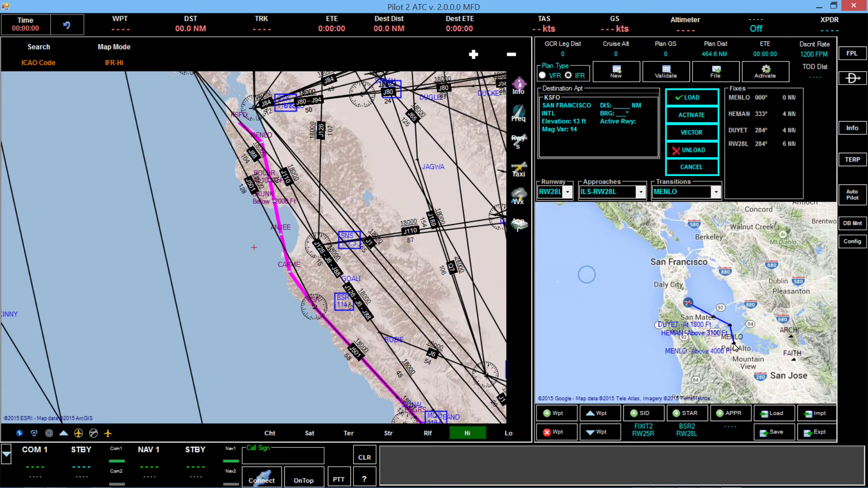
pyautogui.click(688, 97)
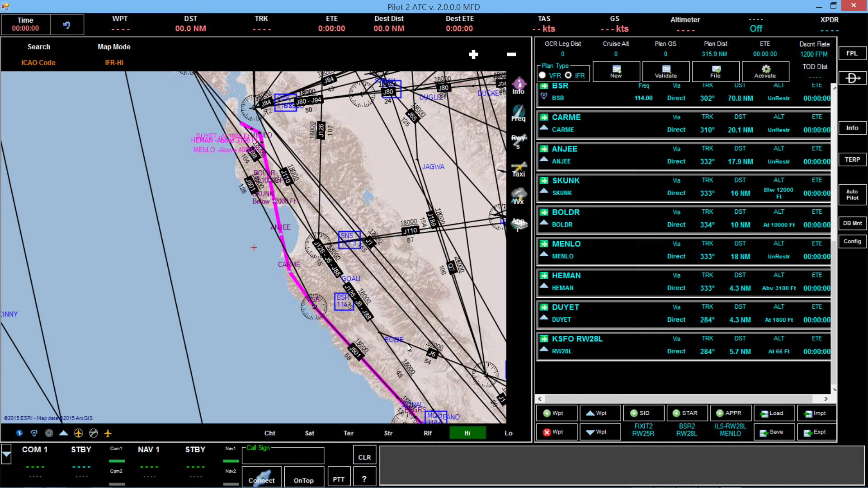
# - Set the cruise altitude to 24000 ft by entering 240
pyautogui.click(617, 55)
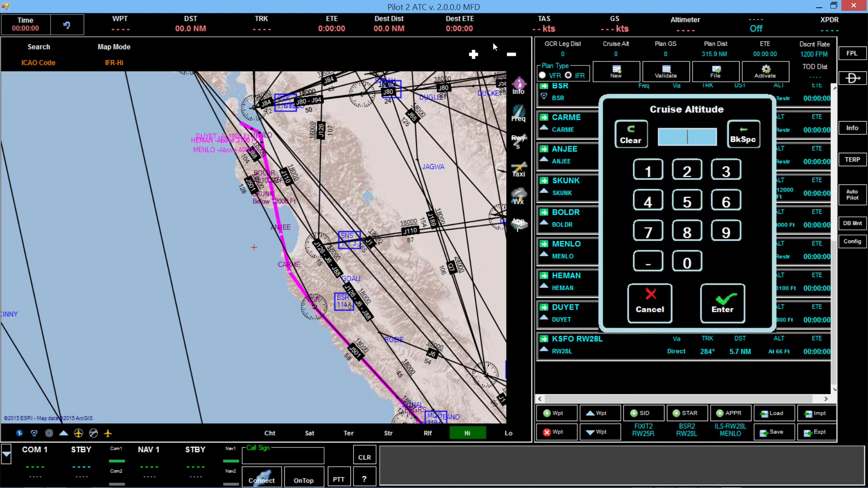
pyautogui.write('240')
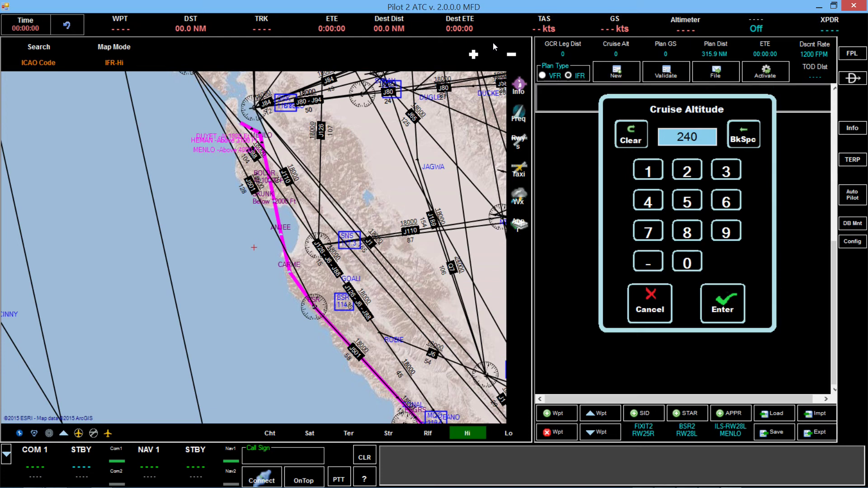
pyautogui.click(680, 59)
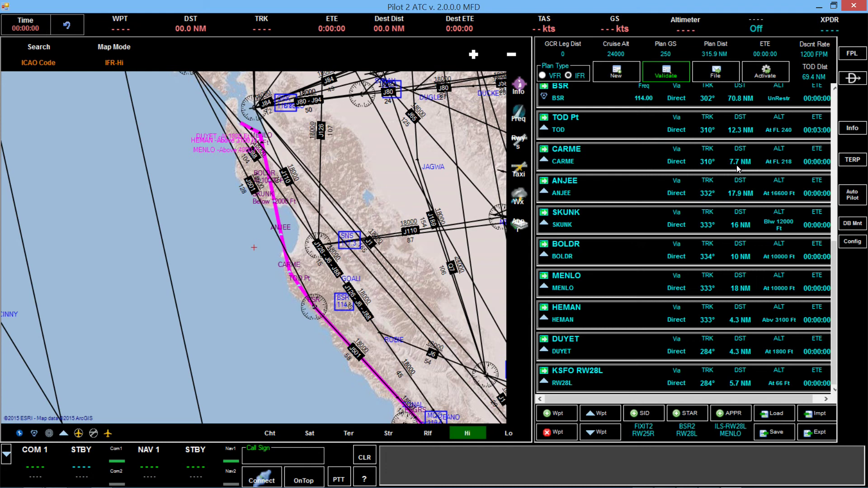
# - Start entering a planned groundspeed of 400 knots
pyautogui.click(666, 54)
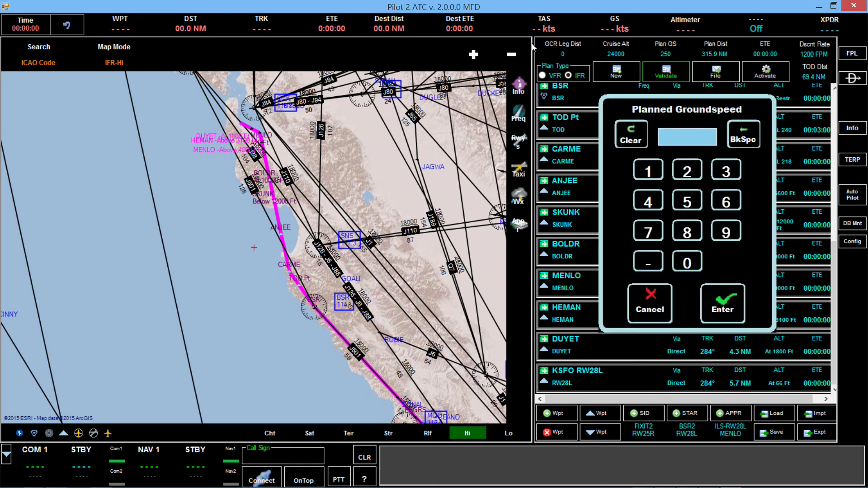
pyautogui.write('400')
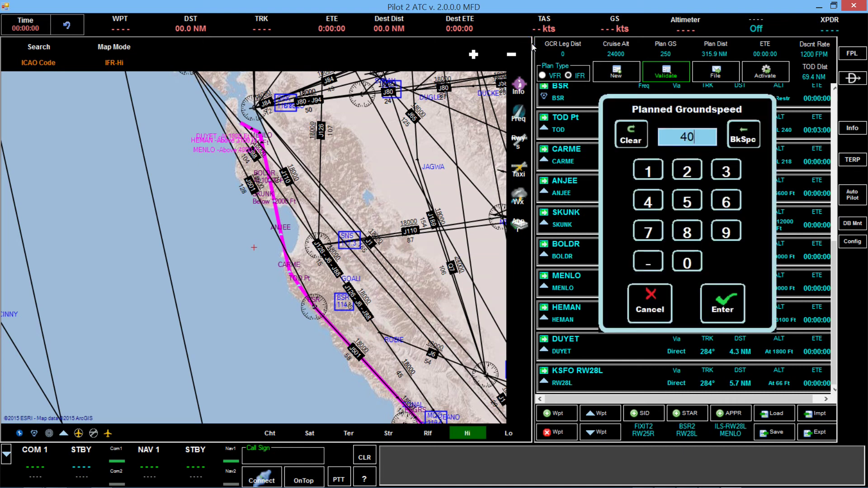